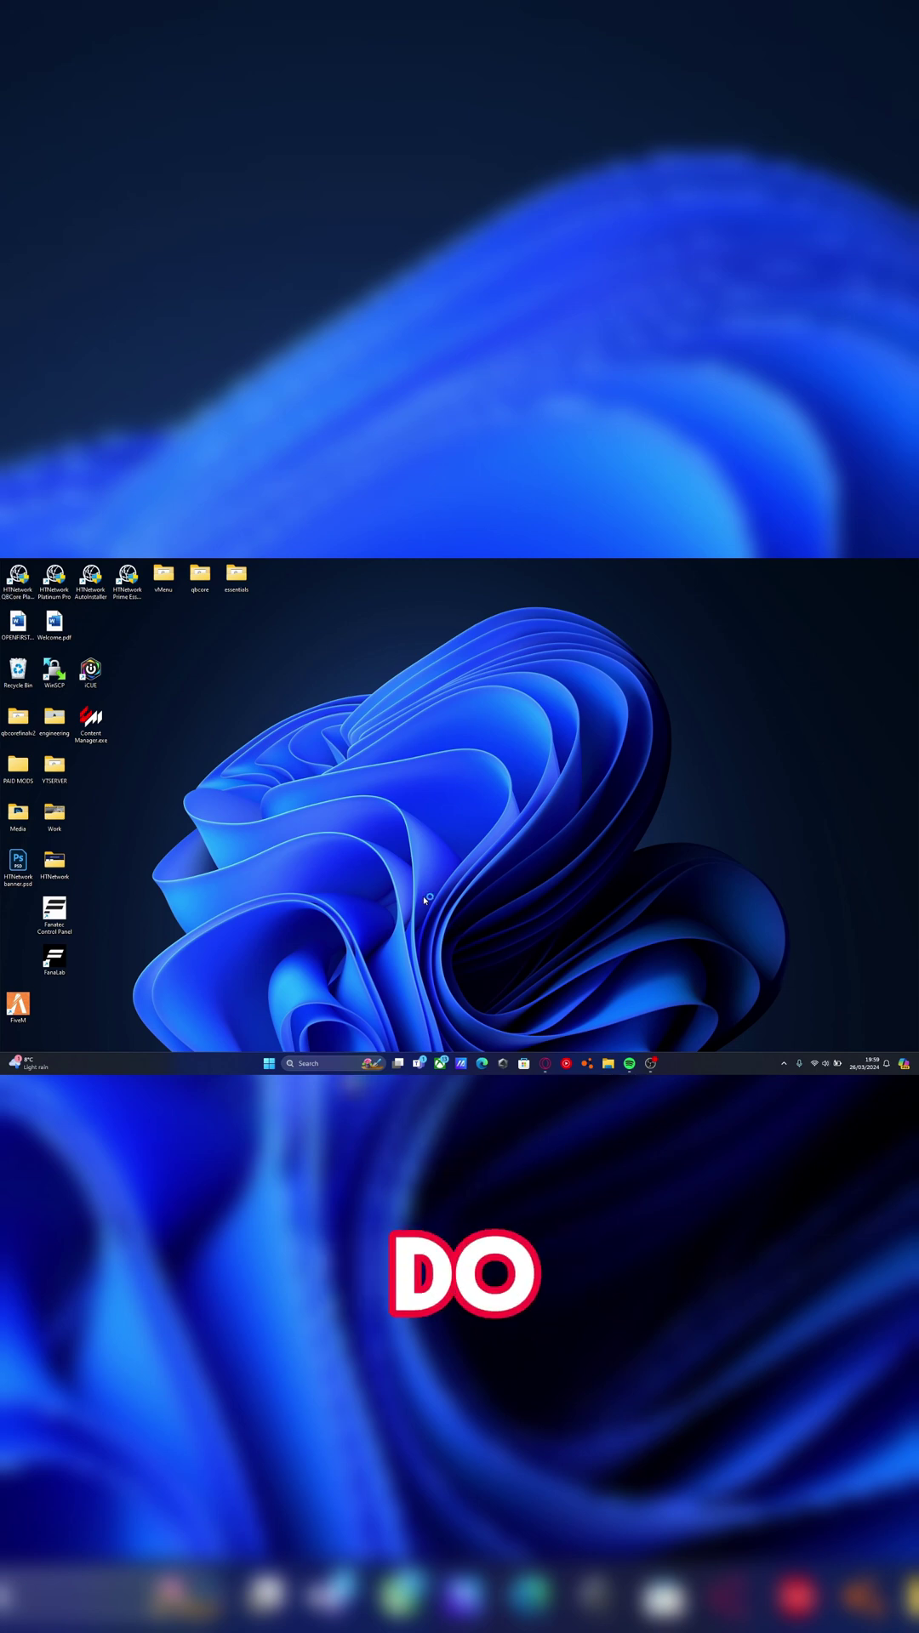
Choose qbcore as the server location and go to the installable QBCore scripts collection
{"action": "left_click", "coordinate": [237, 700]}
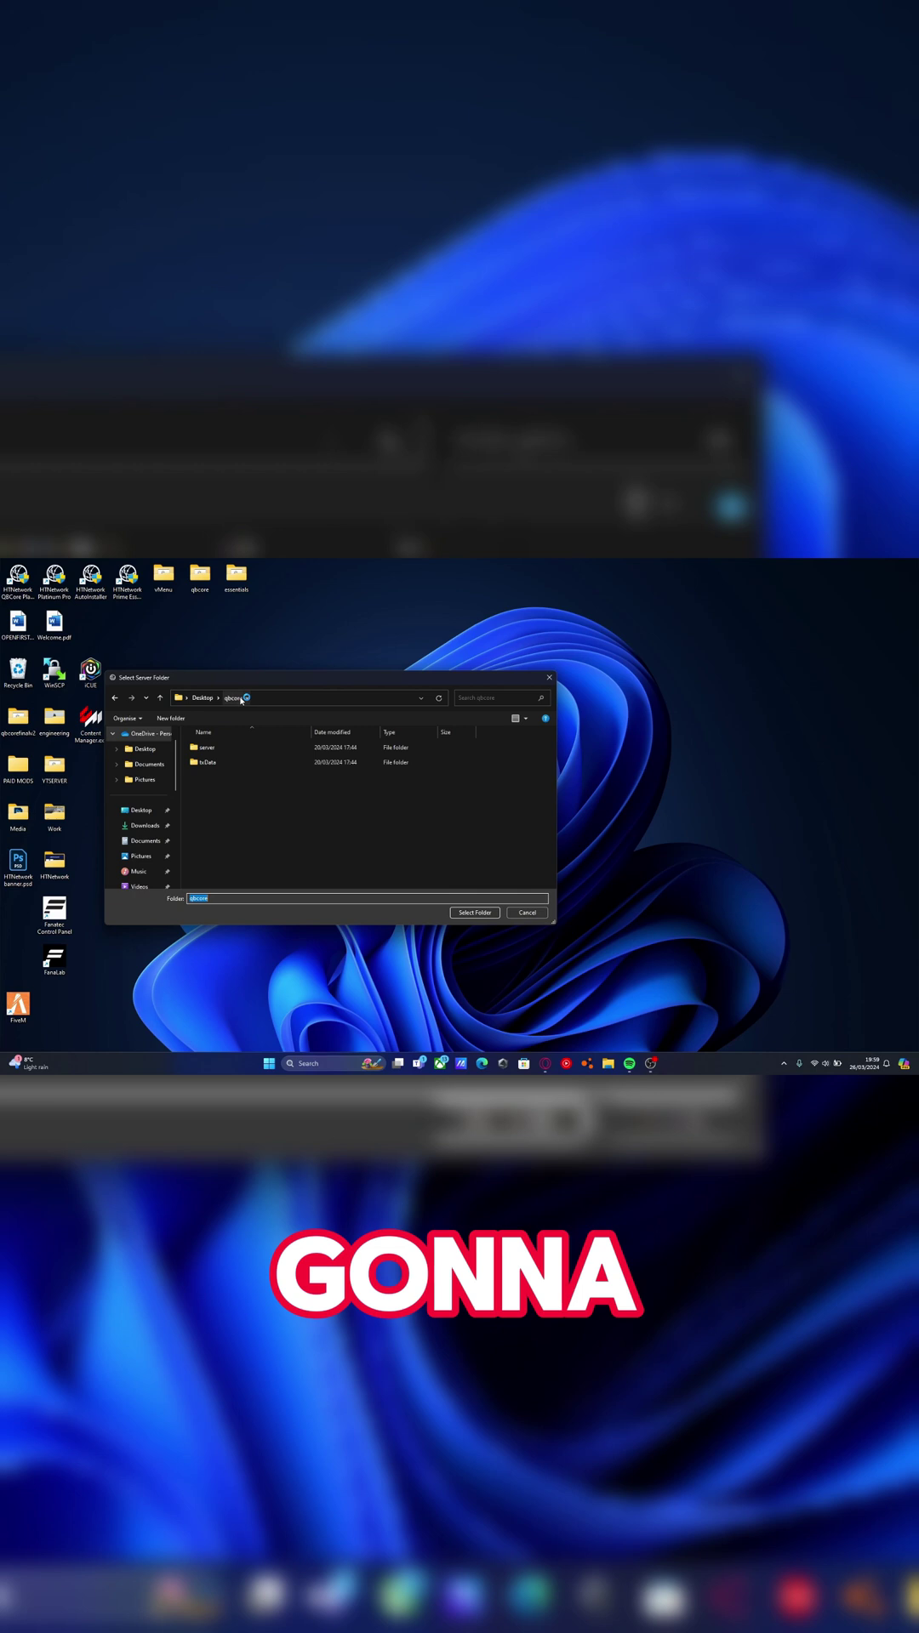
{"action": "left_click", "coordinate": [476, 912]}
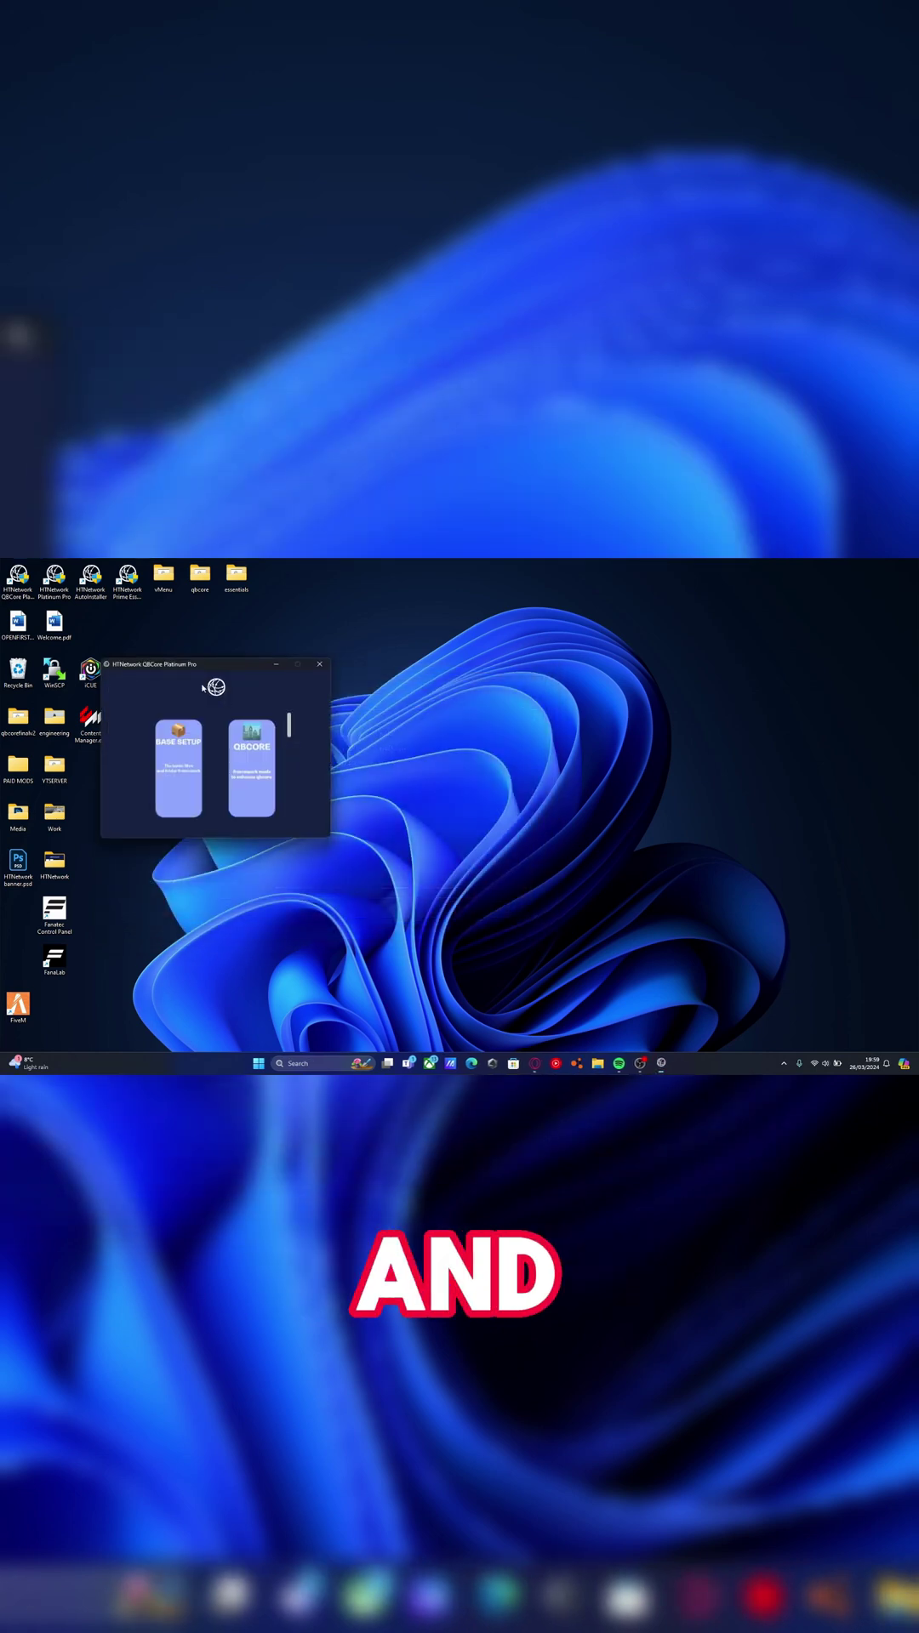
{"action": "left_click_drag", "start_coordinate": [191, 665], "coordinate": [446, 635]}
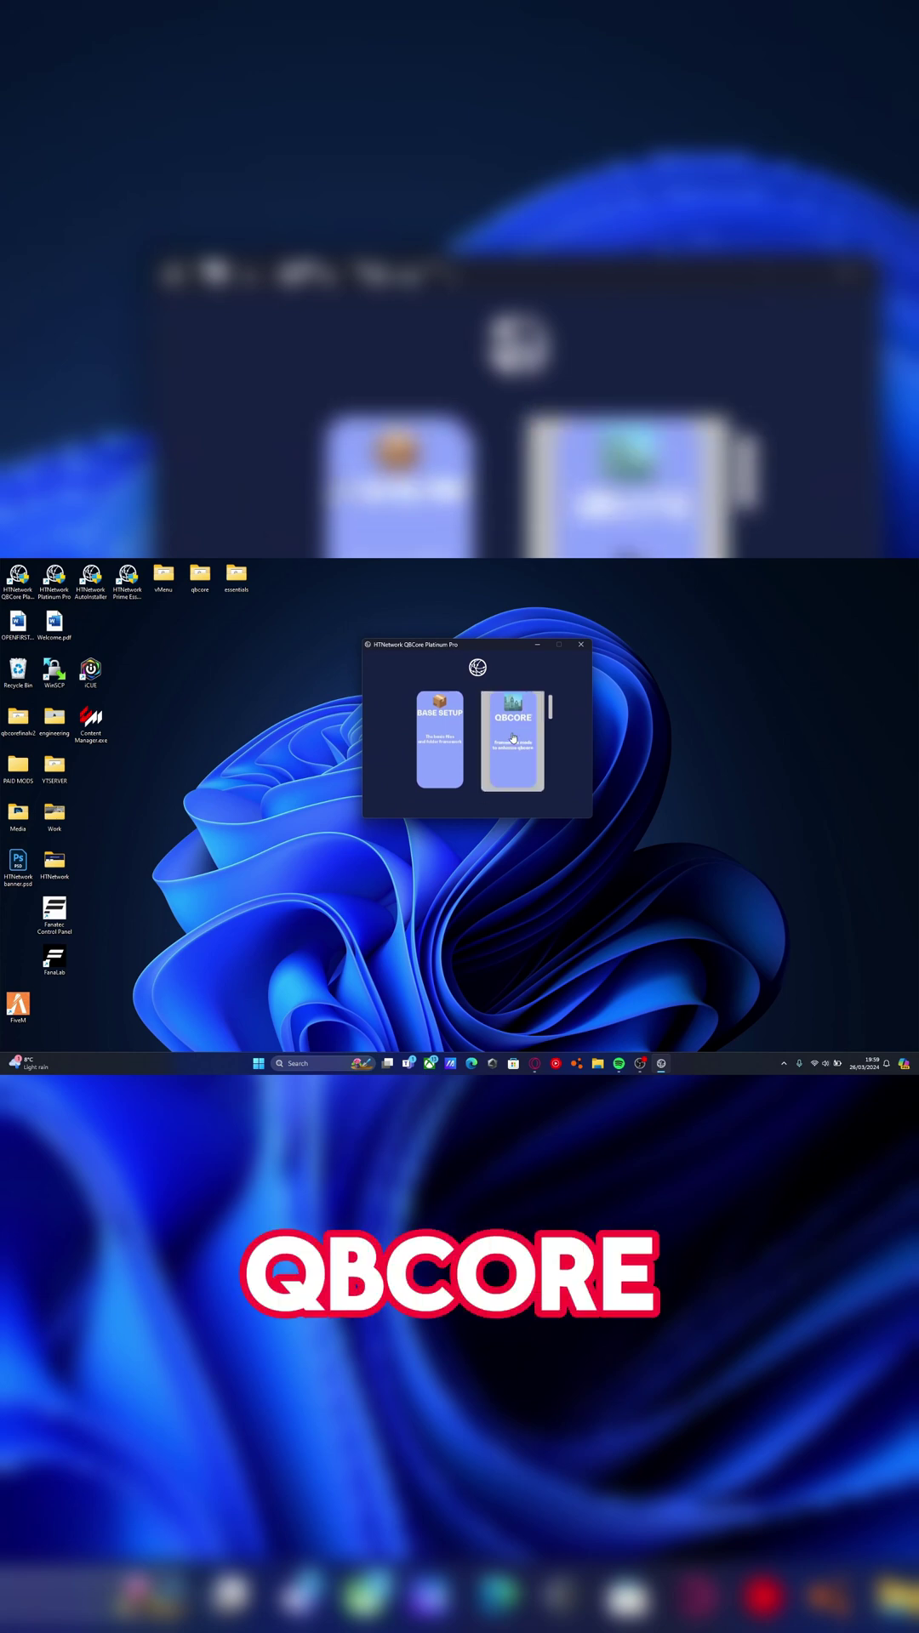
{"action": "scroll", "coordinate": [515, 740], "scroll_direction": "down", "scroll_amount": 3}
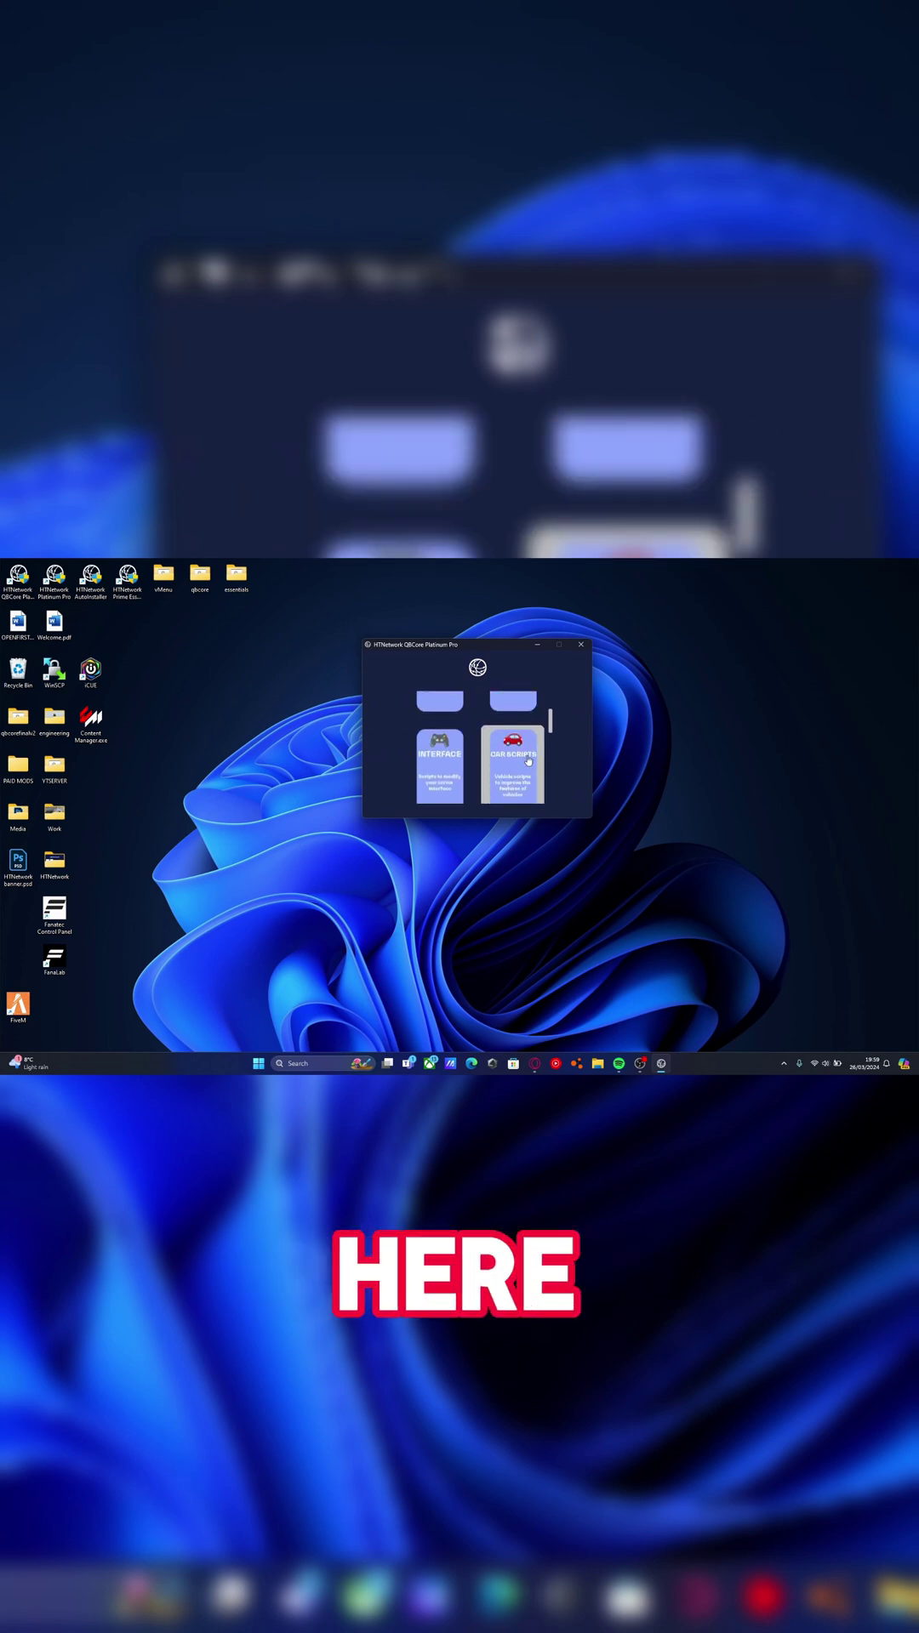
{"action": "left_click", "coordinate": [517, 750]}
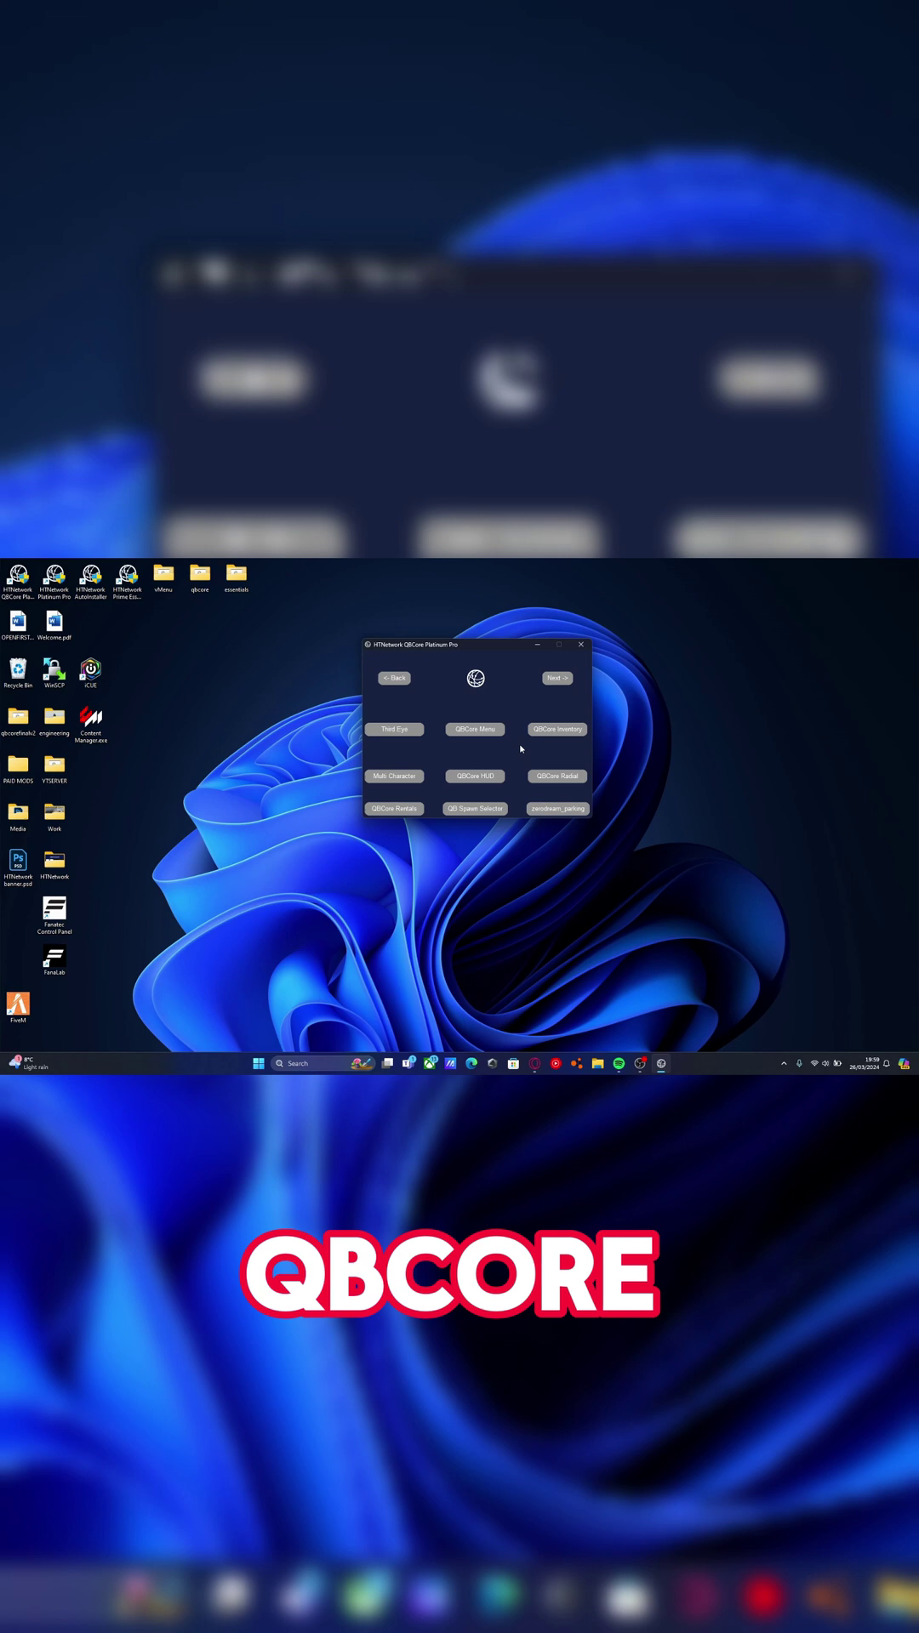
Download and install civilianjobs.zip from the second scripts page, then return to setup
{"action": "left_click", "coordinate": [558, 678]}
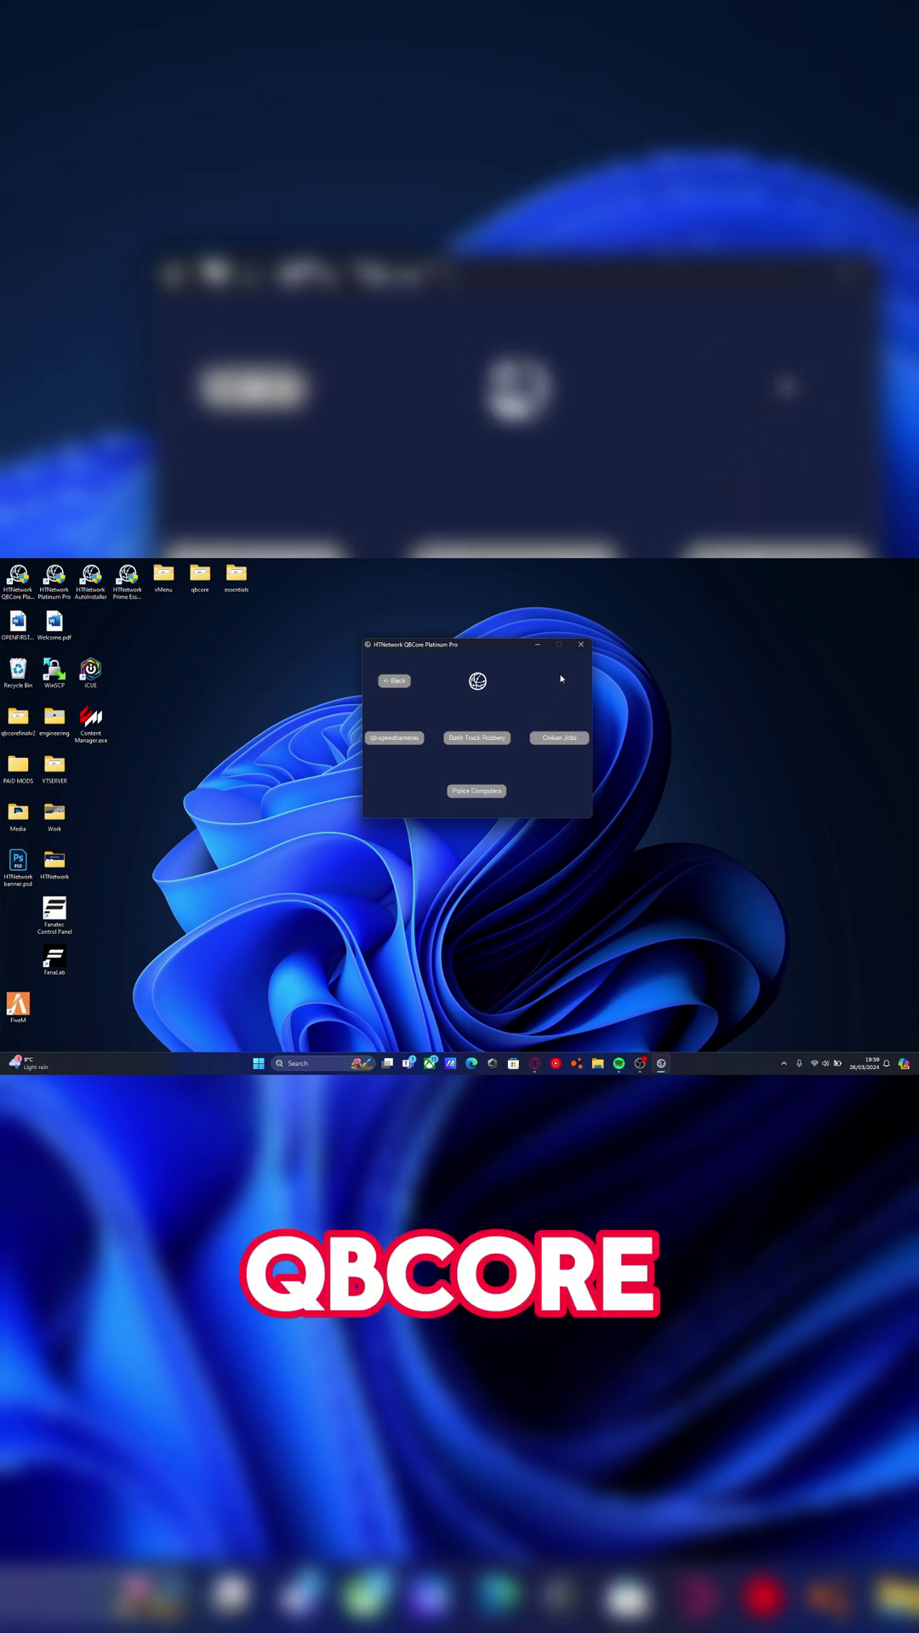
{"action": "left_click", "coordinate": [564, 746]}
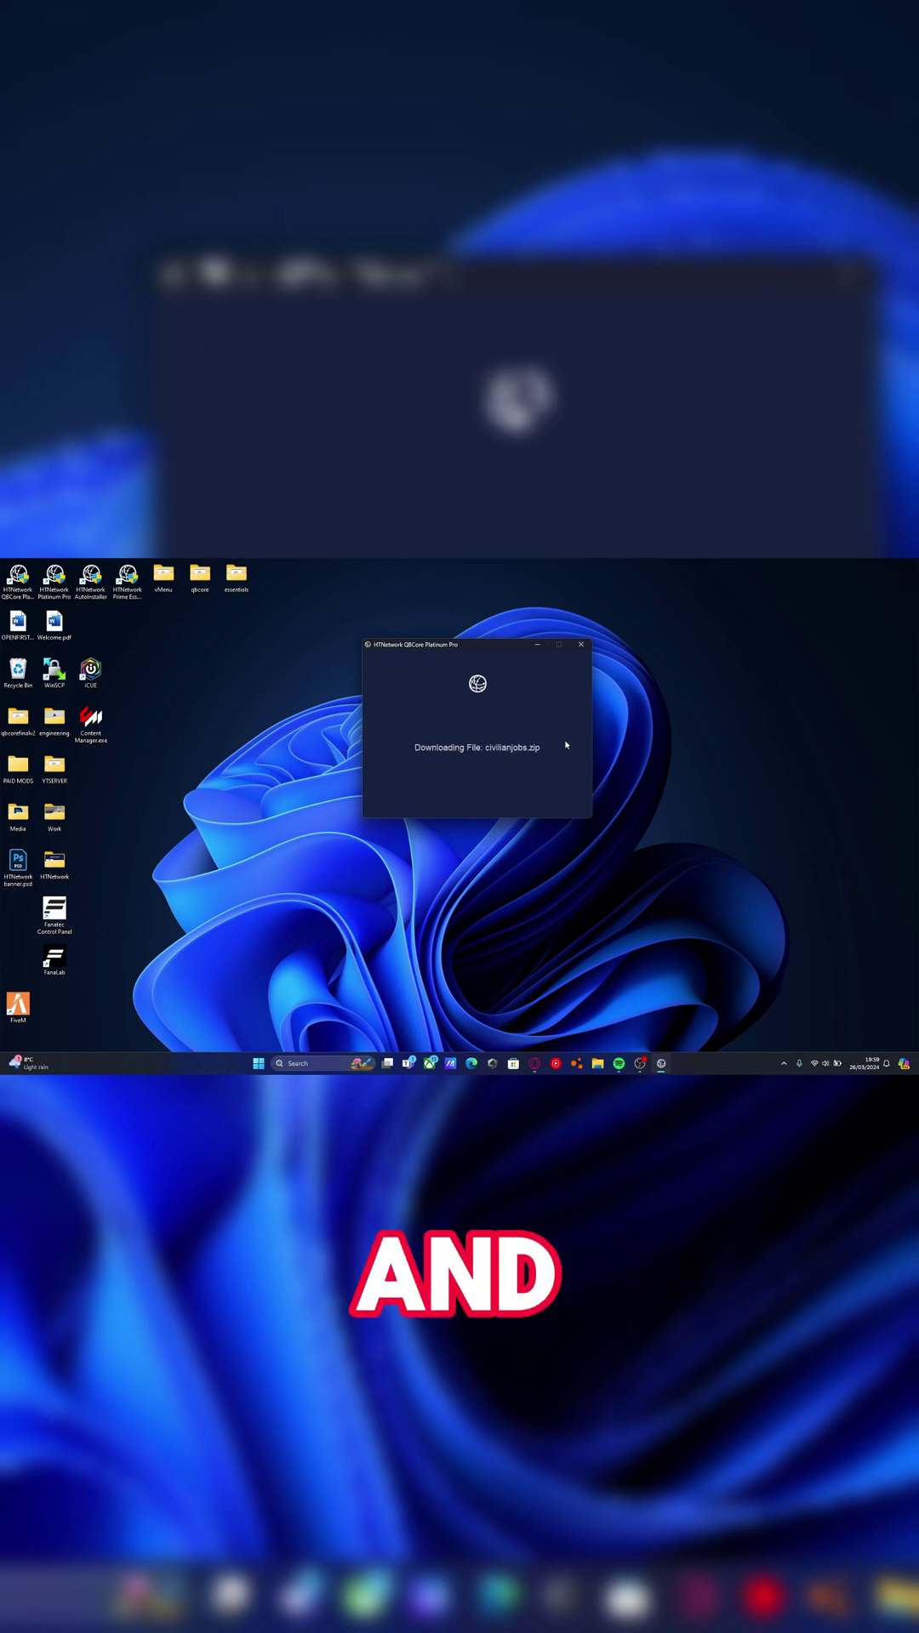
{"action": "left_click", "coordinate": [478, 808]}
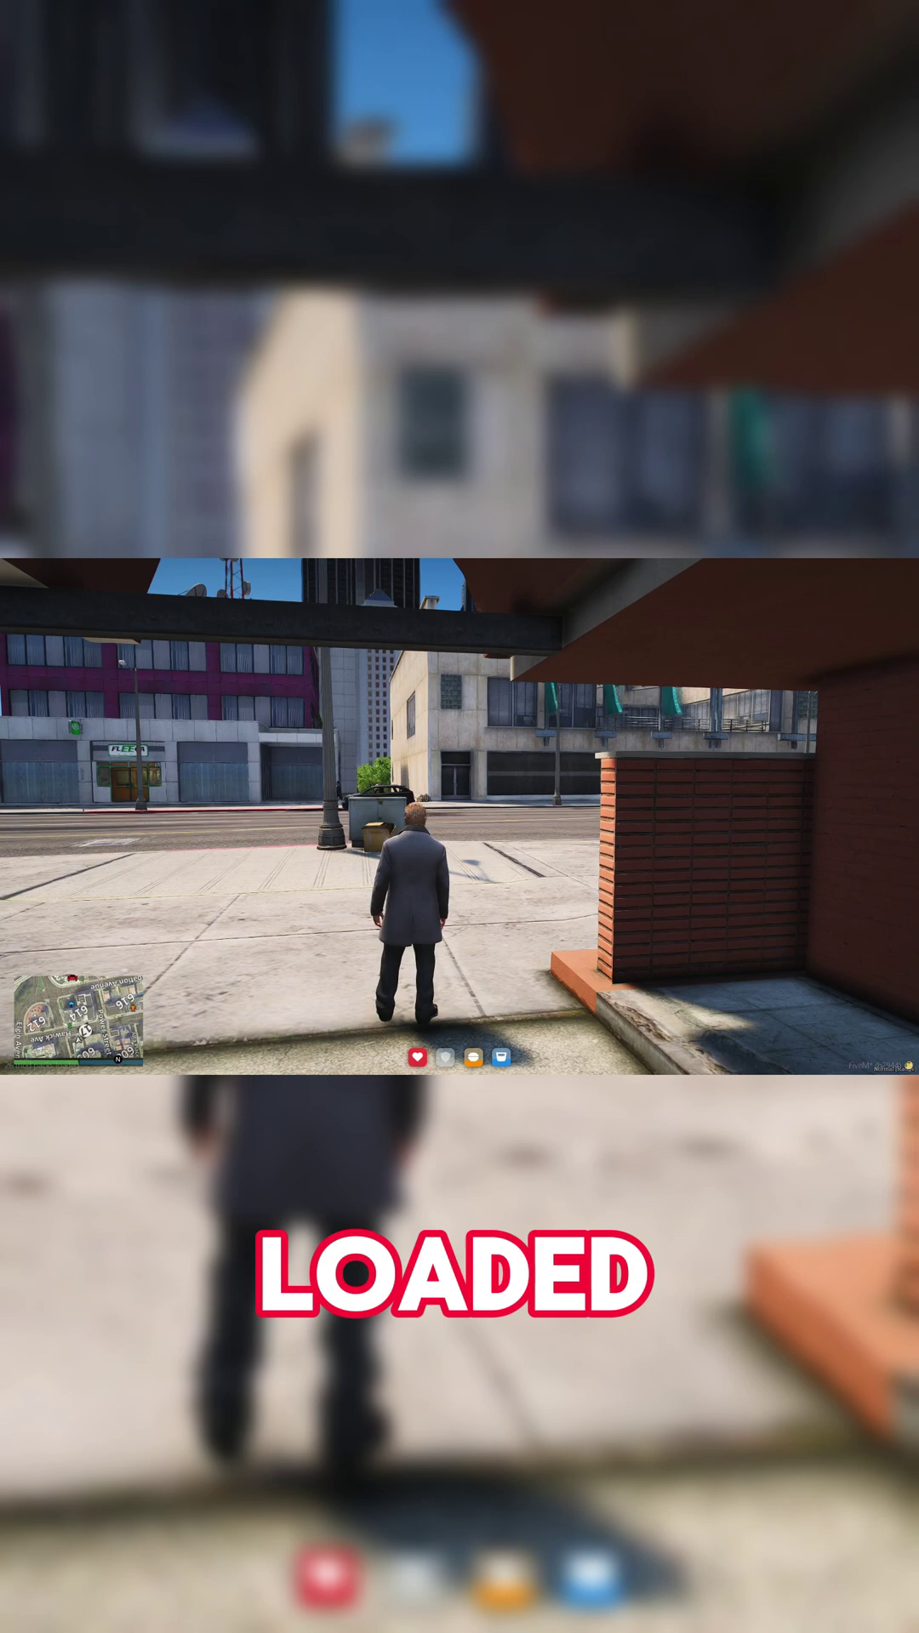
Bring up the pause map showing job blips like Angelic Air Cargo and Taxi Services
{"action": "key", "text": "Escape"}
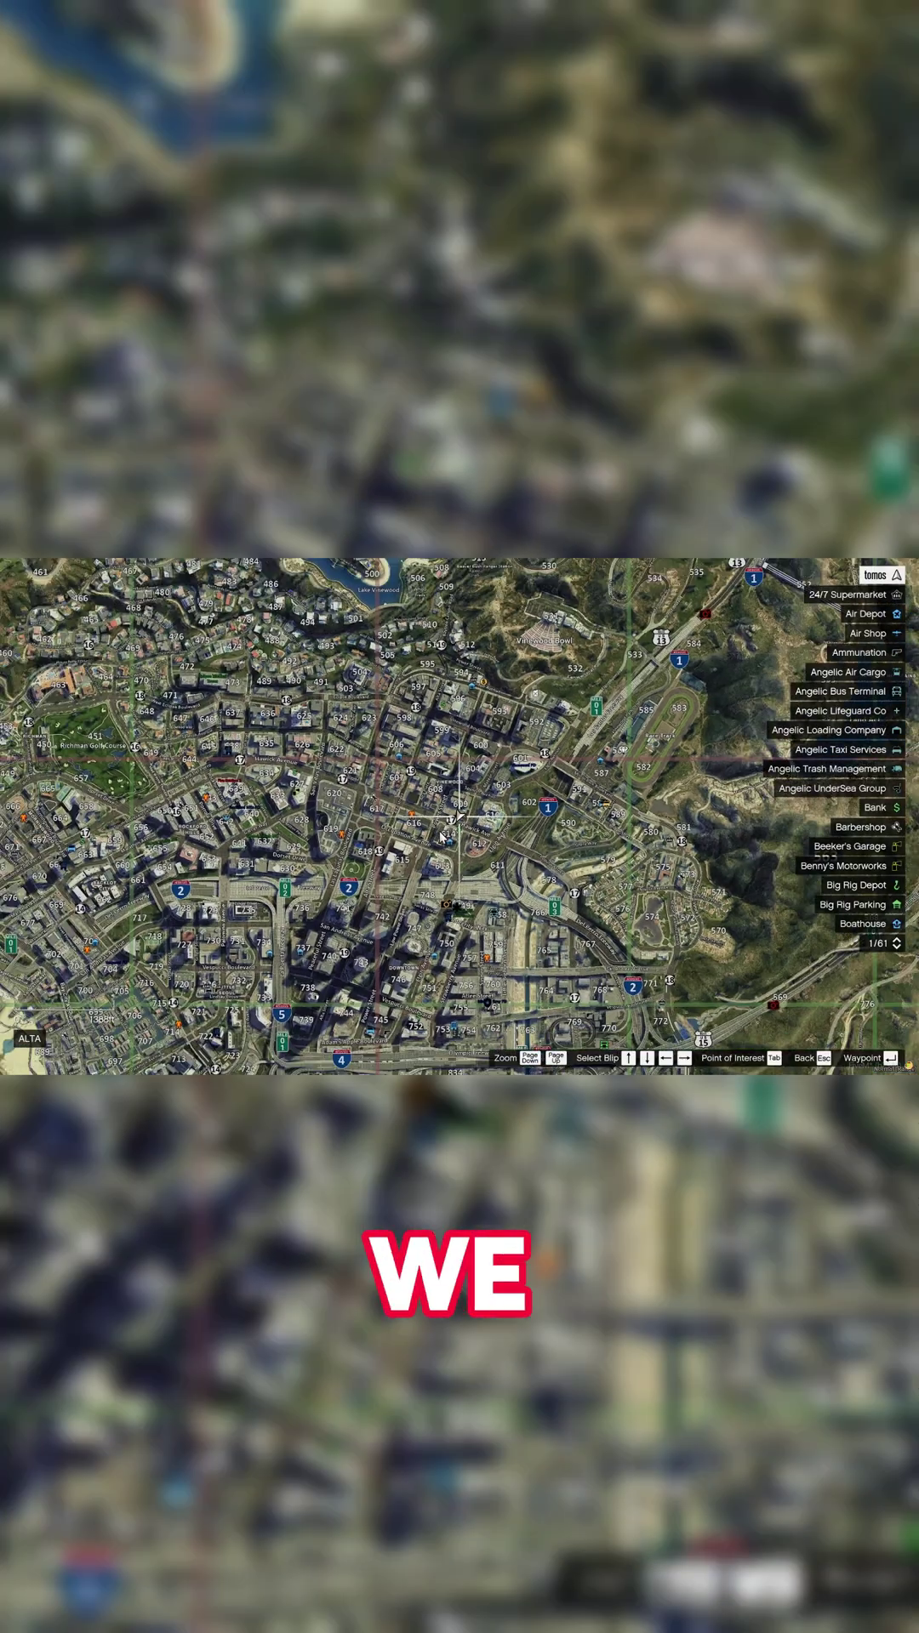
{"action": "scroll", "coordinate": [460, 817], "scroll_direction": "down", "scroll_amount": 3}
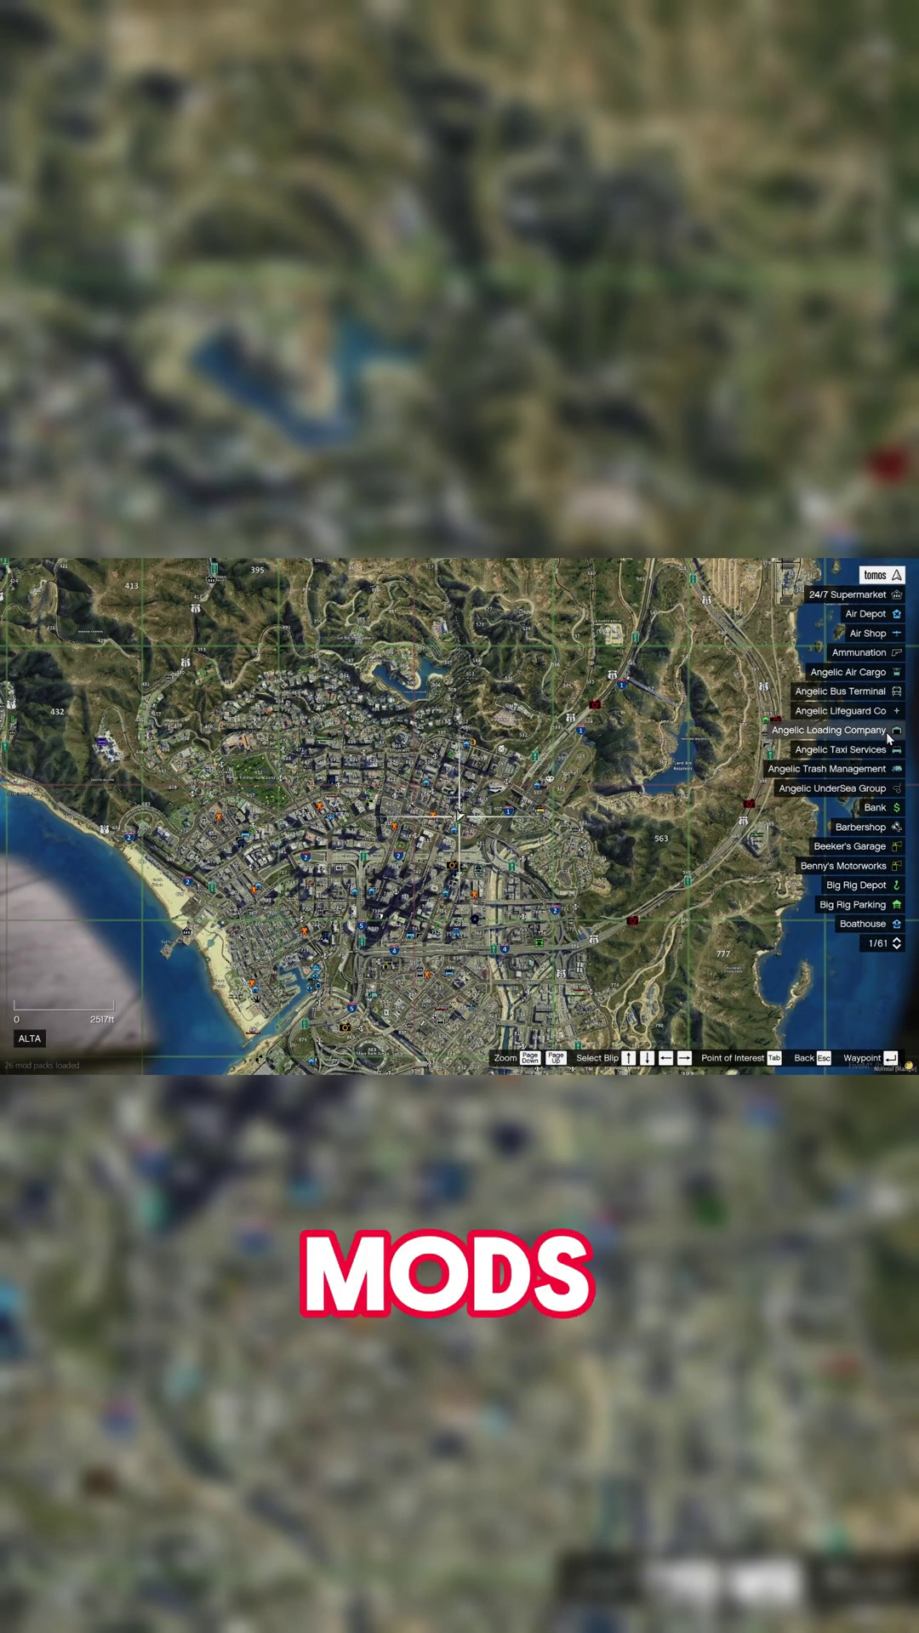